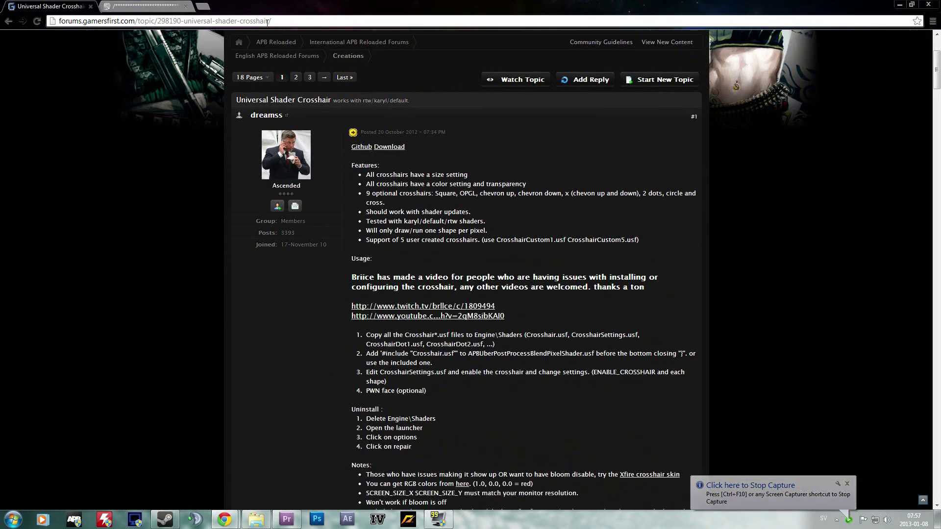
Read through the Universal Shader Crosshair forum post, covering its features, usage steps, notes, credits and crosshair preview.
mouse_move(269, 22)
mouse_down()
mouse_move(42, 30)
mouse_move(272, 22)
mouse_up()
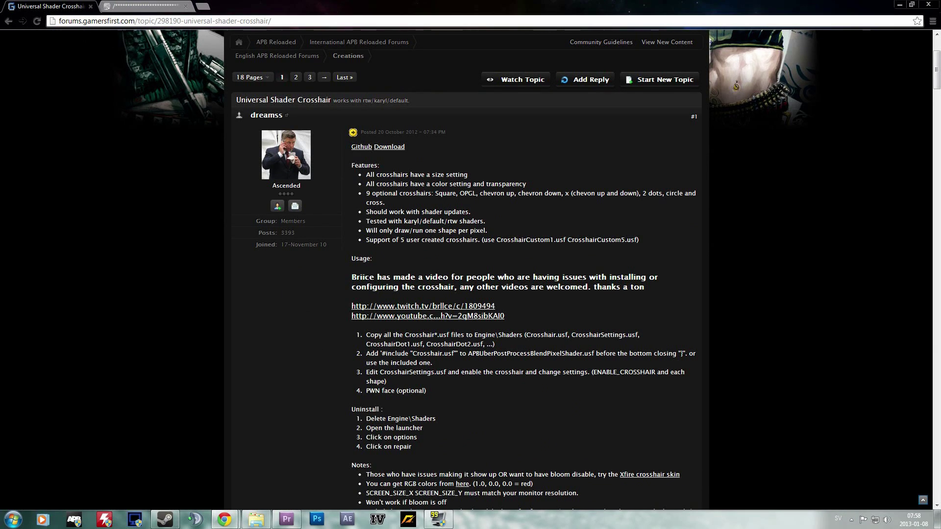
scroll(586, 302, down, 1)
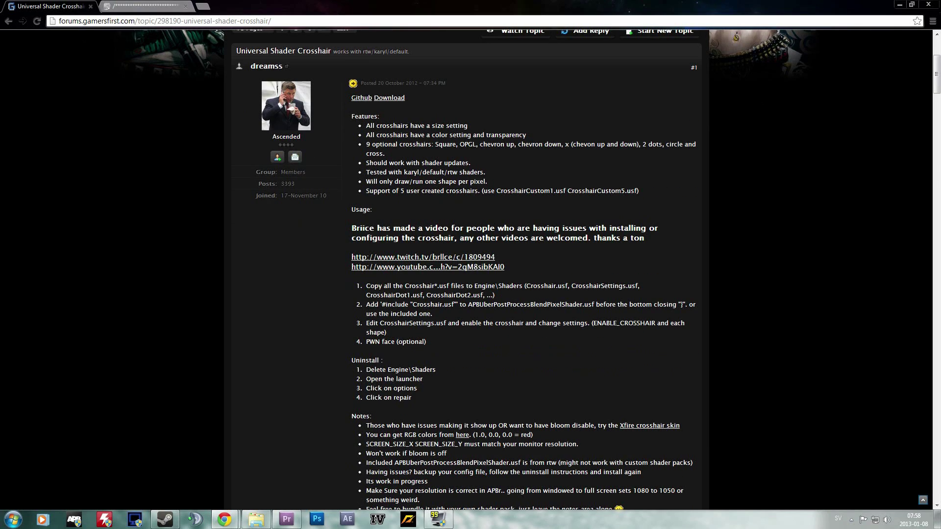
scroll(467, 270, up, 1)
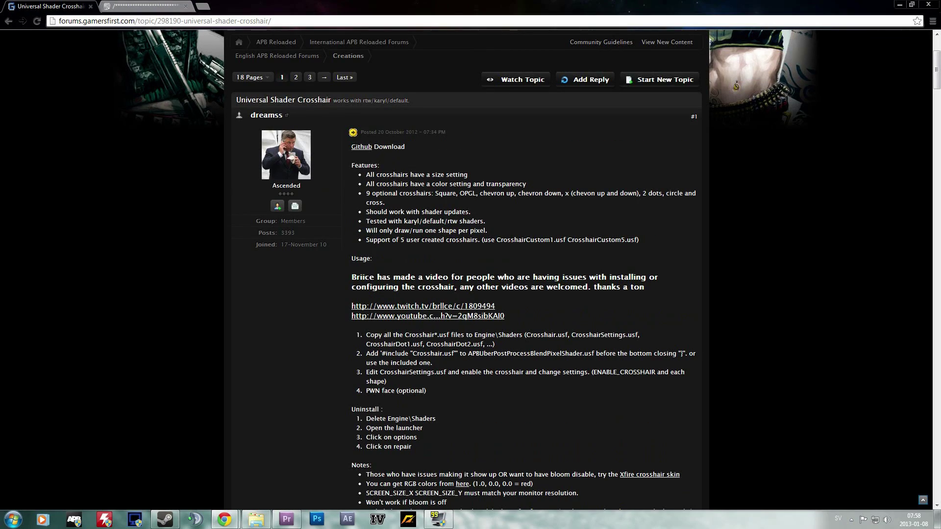
scroll(424, 211, down, 8)
scroll(424, 211, down, 1)
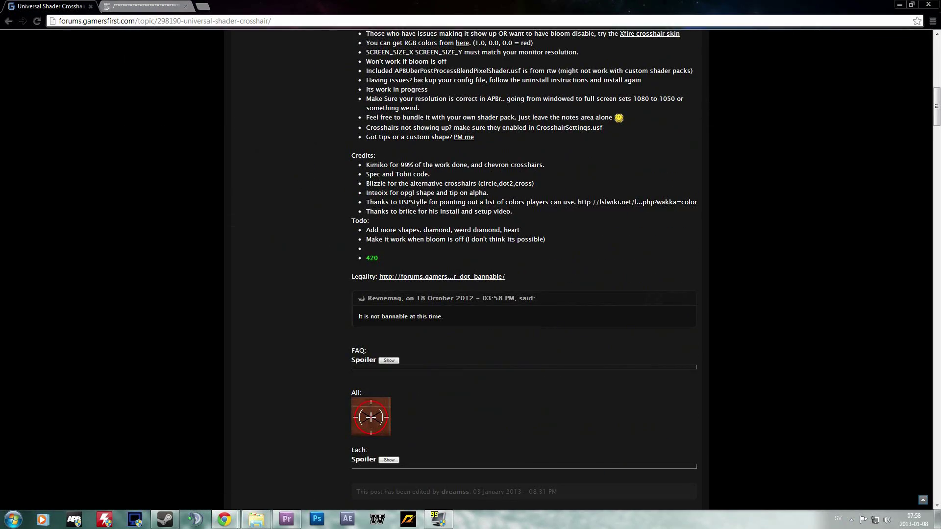
scroll(466, 270, up, 13)
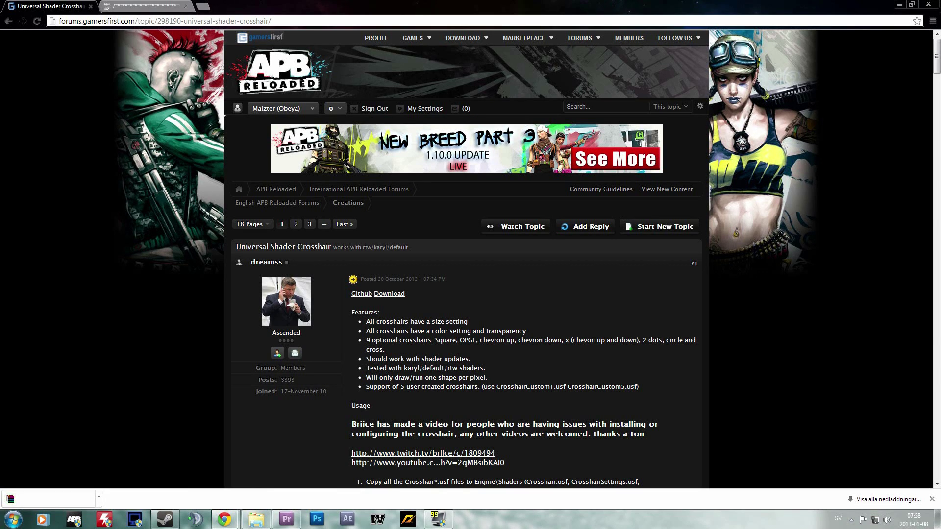
Open the downloaded crosshair zip archive, enlarge its window and enter the dreamss-APBr-Shader-Crosshair-a00bbf3 folder.
click(70, 500)
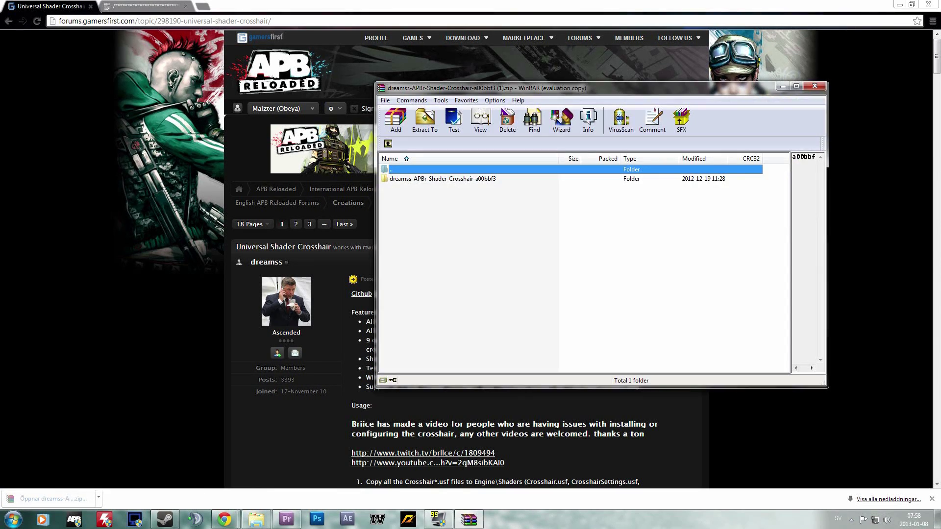
click(676, 197)
click(674, 201)
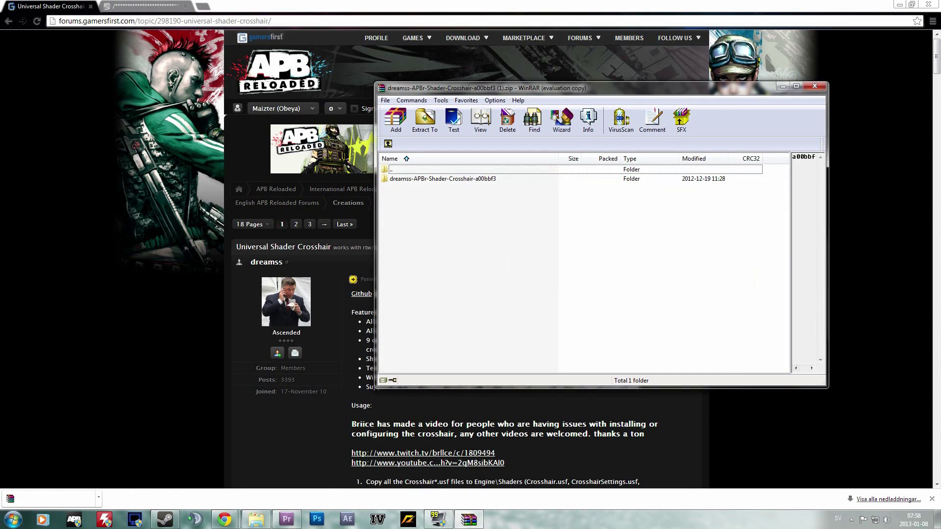
drag(827, 388, 870, 442)
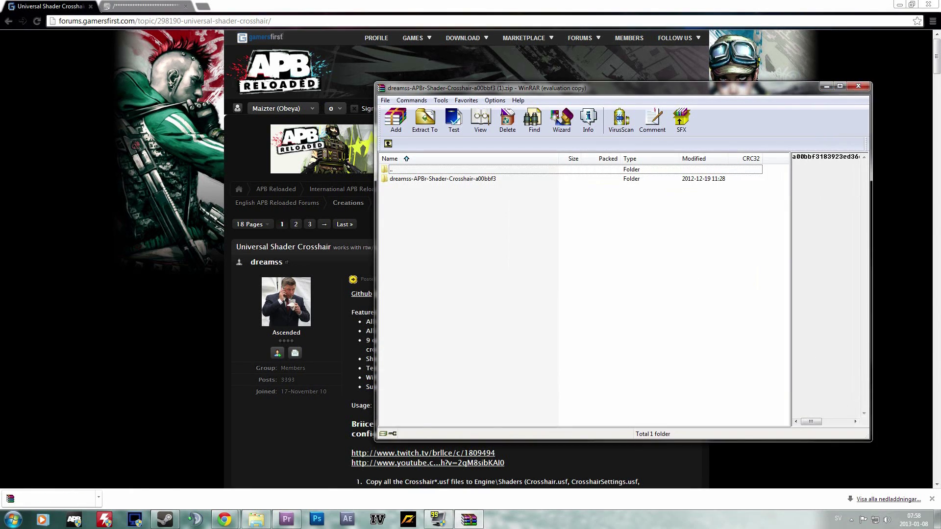
click(442, 179)
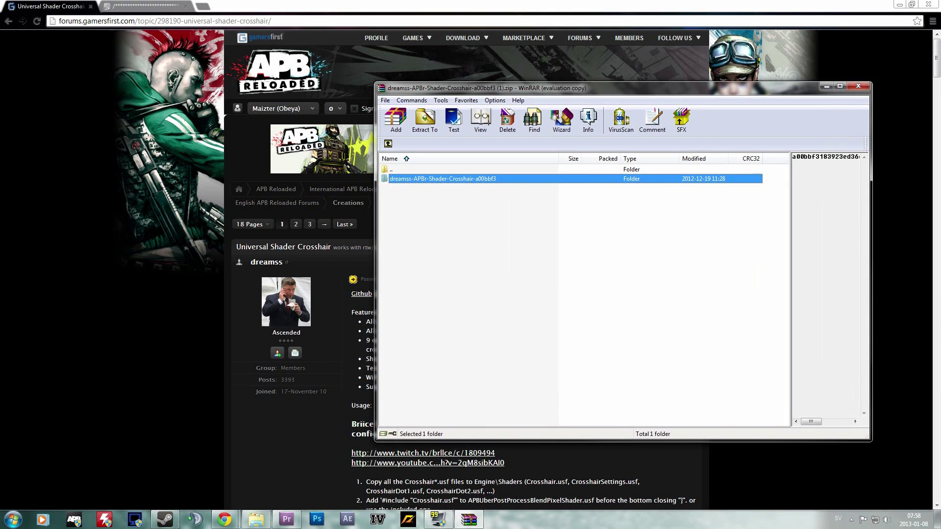
key(Return)
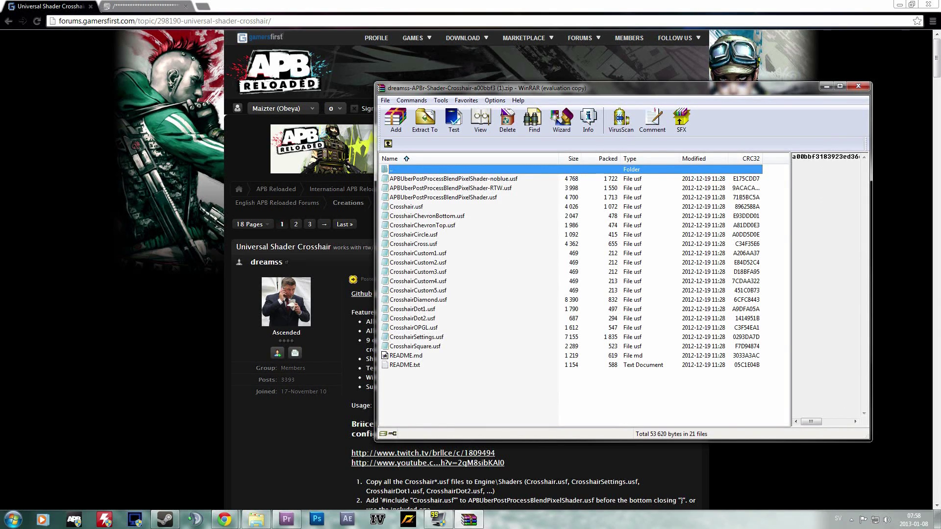
Examine the archive's three APBUberPostProcessBlendPixelShader files and the group of files from Crosshair.usf to CrosshairSquare.usf.
click(443, 197)
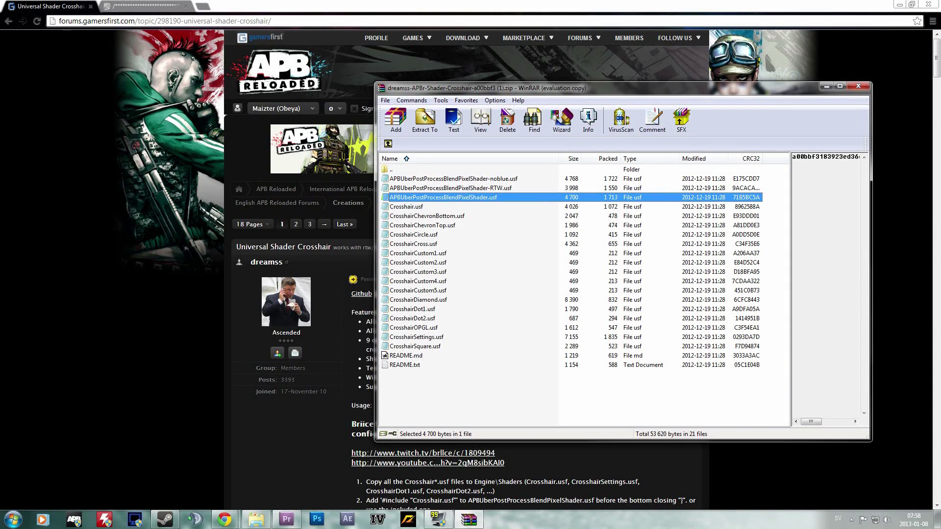
key(shift+Up)
key(shift+Up)
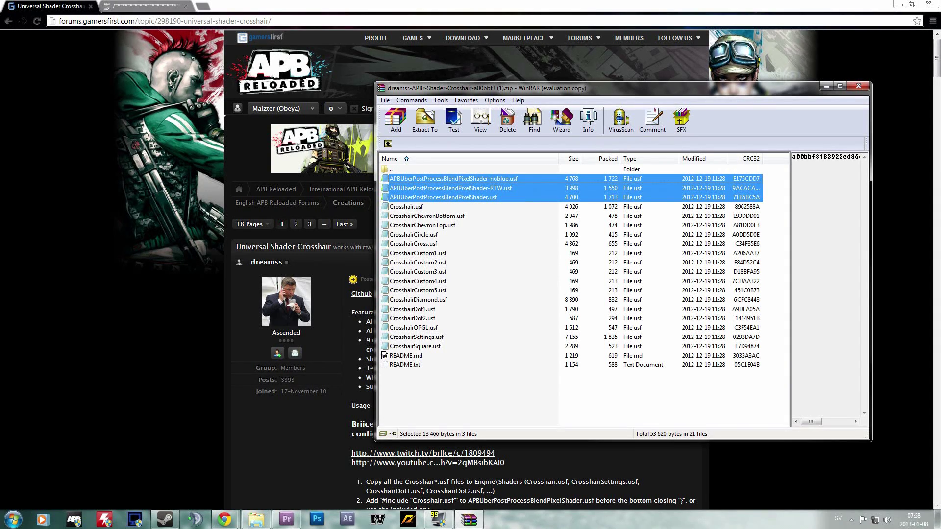
click(407, 207)
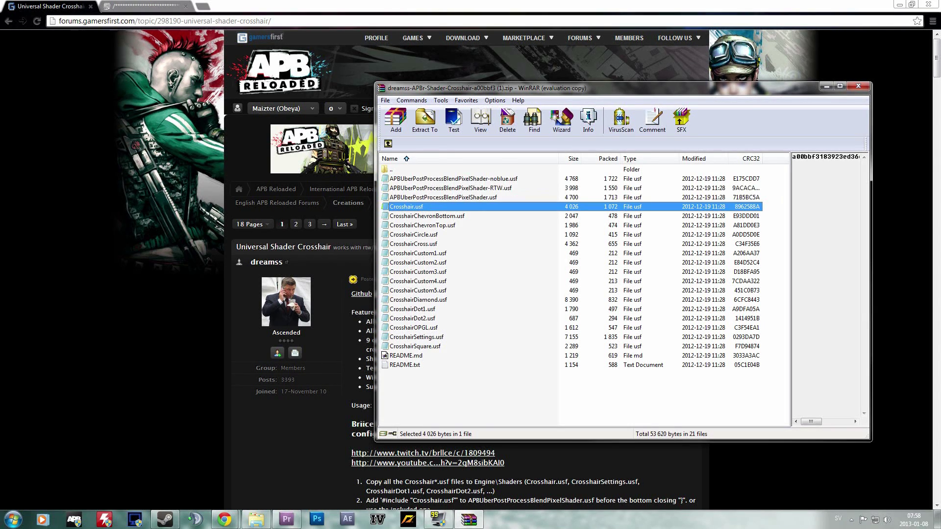
shift+click(415, 346)
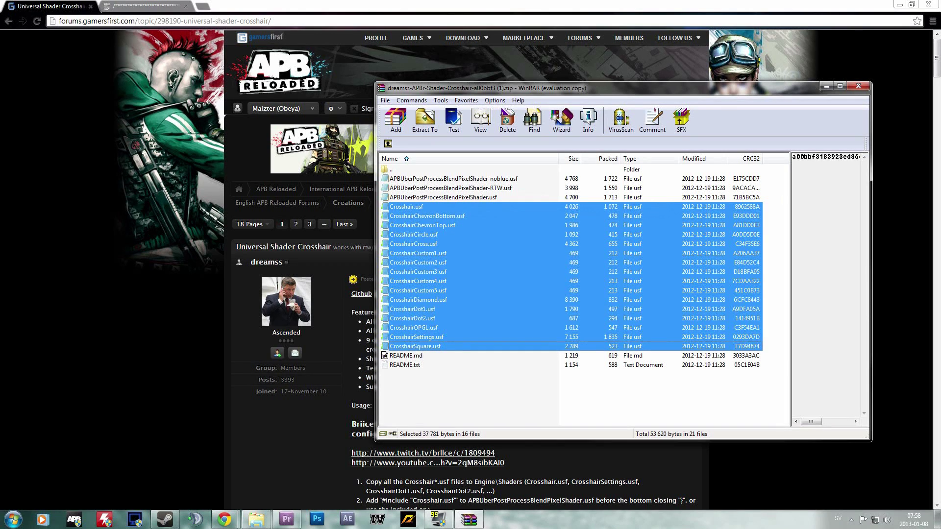
click(509, 396)
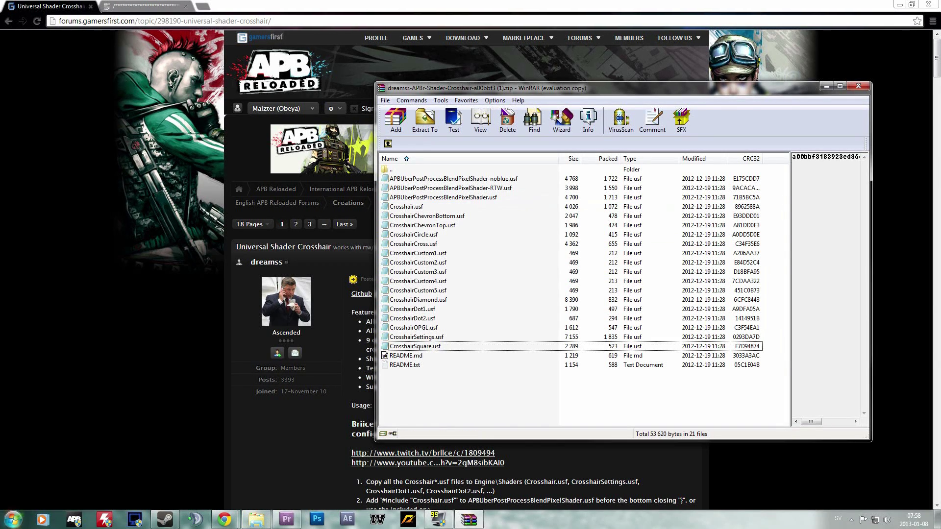
Search the computer for engine/shaders and display the full list of results.
key(super)
text(en)
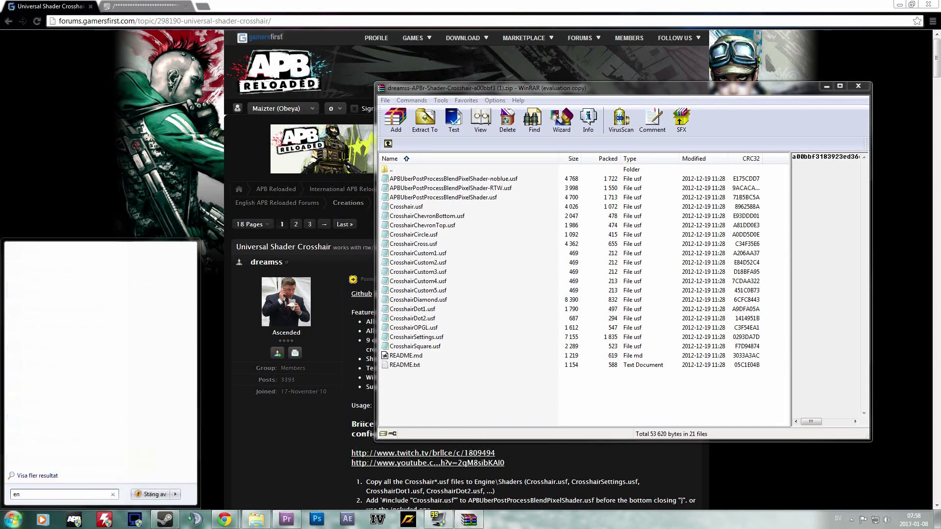
text(gine/shaders)
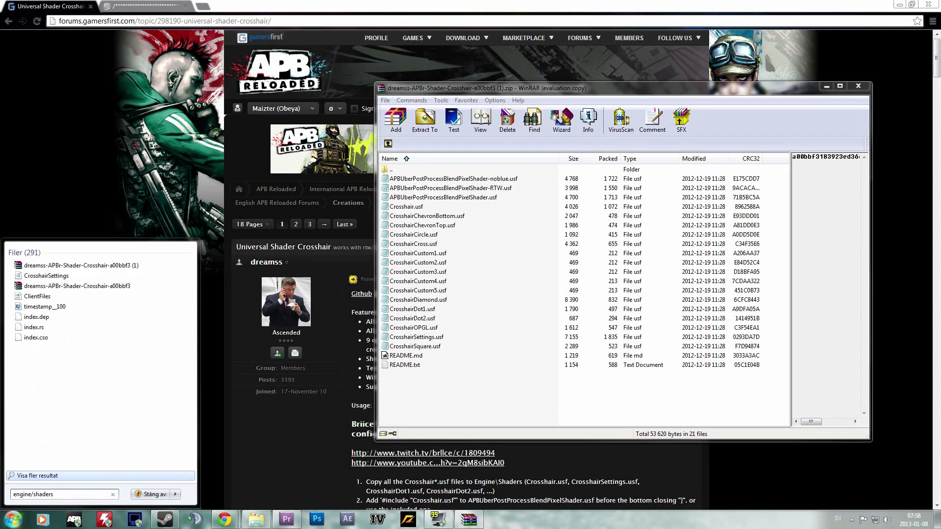
key(Return)
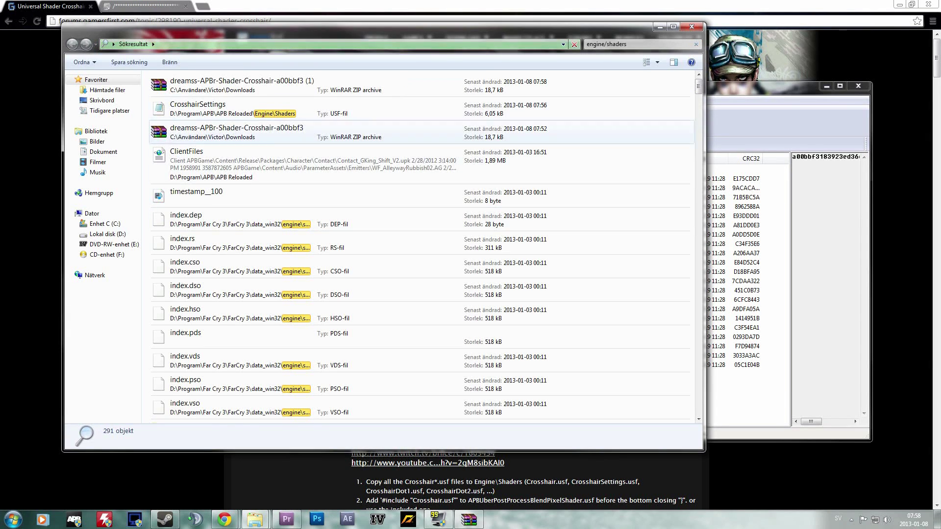
scroll(343, 186, down, 1)
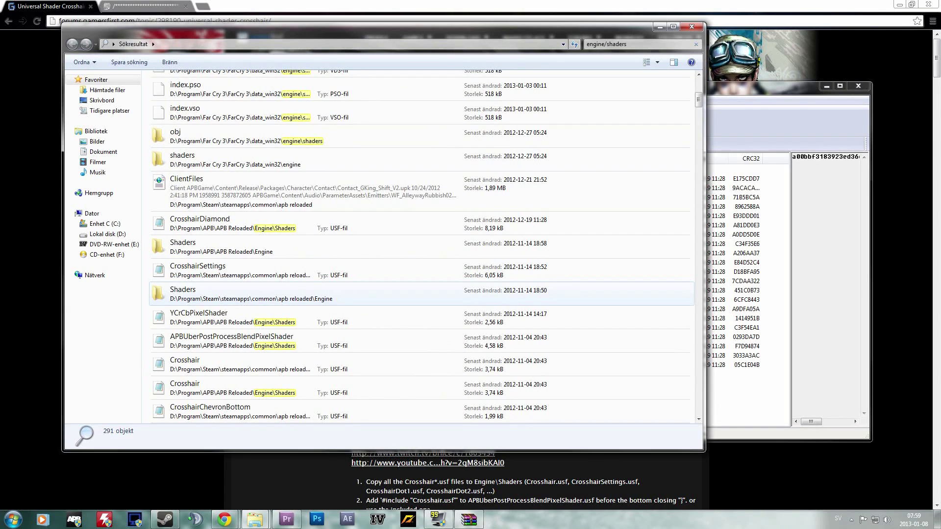
Compare the Steam and non-Steam Shaders folders, and open the one in D:\Program\APB\APB Reloaded\Engine.
click(324, 294)
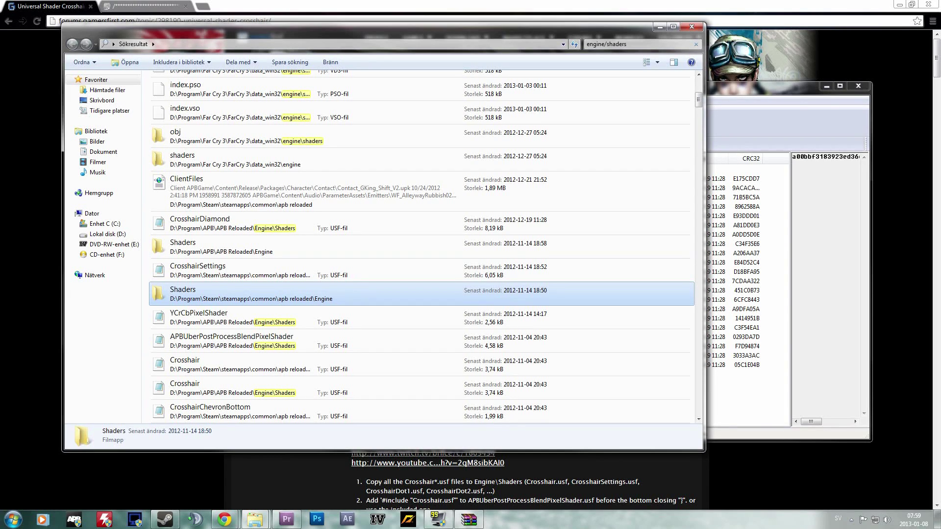
click(314, 248)
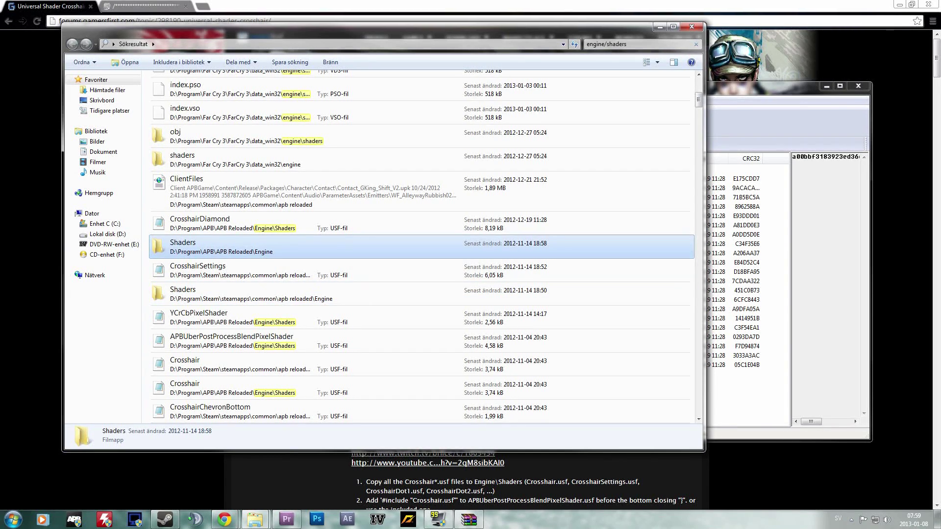
click(319, 295)
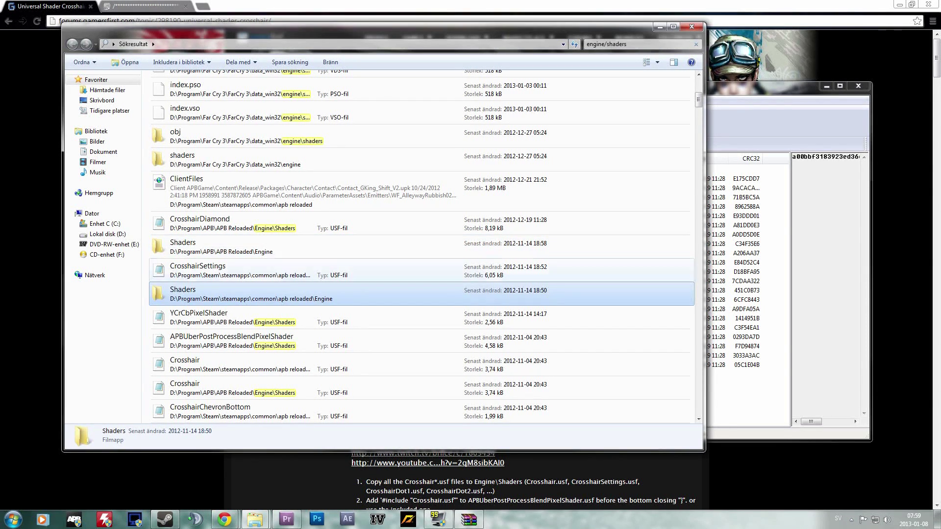
click(316, 248)
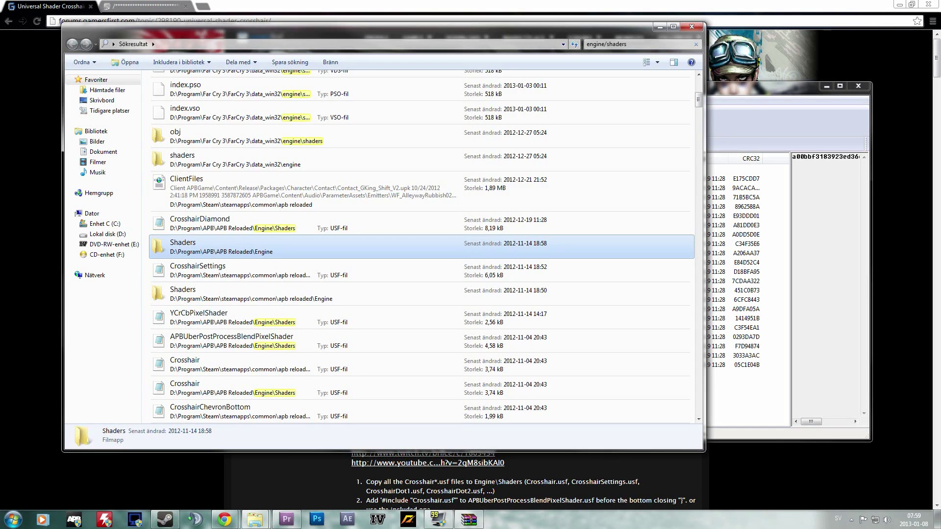
key(Return)
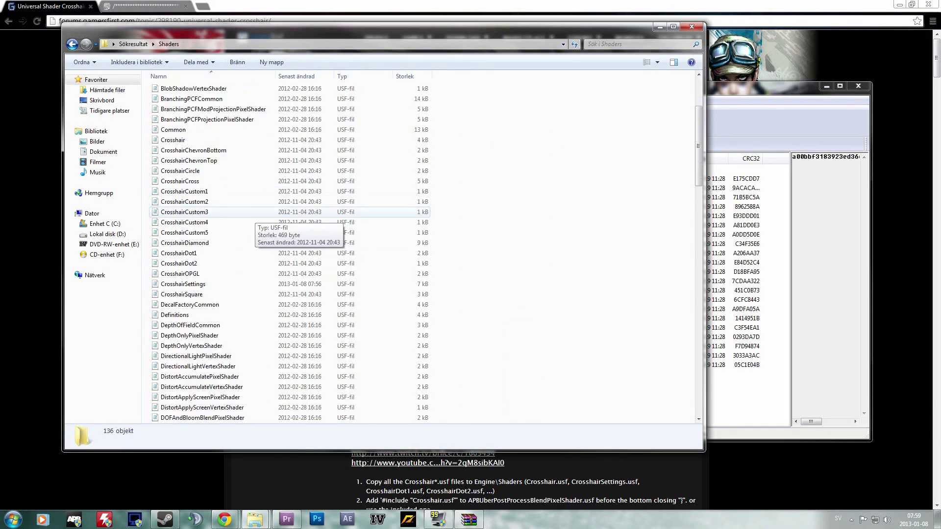
scroll(245, 236, up, 2)
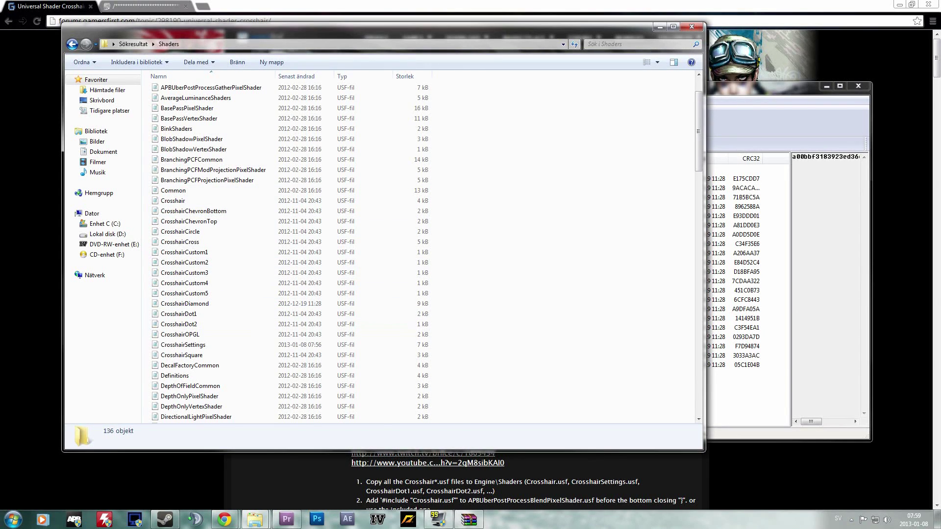
Try to copy all files from Crosshair.usf through CrosshairSquare.usf out of the archive into the game's Shaders folder.
click(469, 520)
click(406, 207)
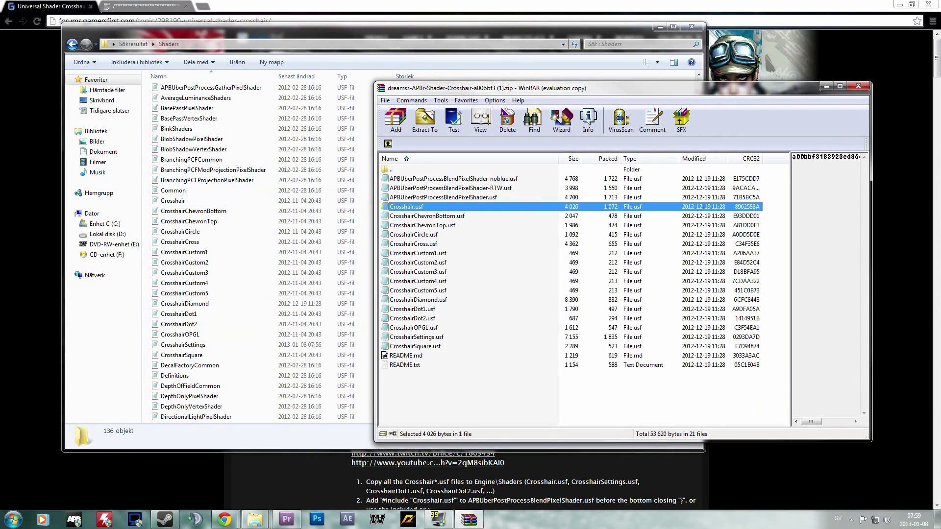
shift+click(415, 347)
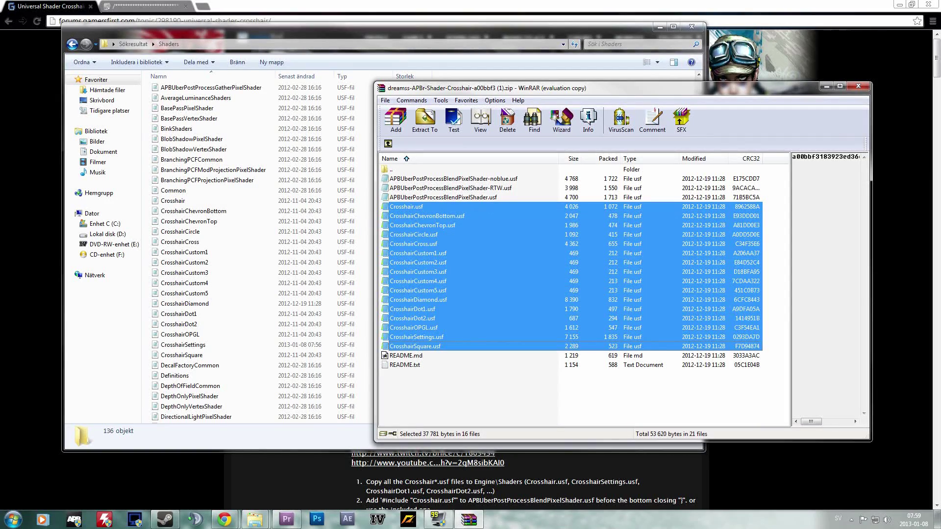
click(406, 207)
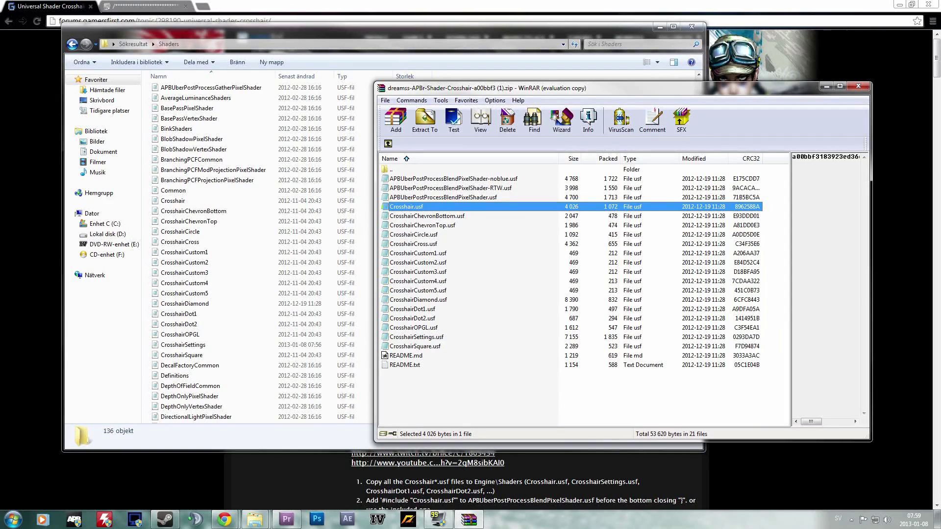
shift+click(415, 346)
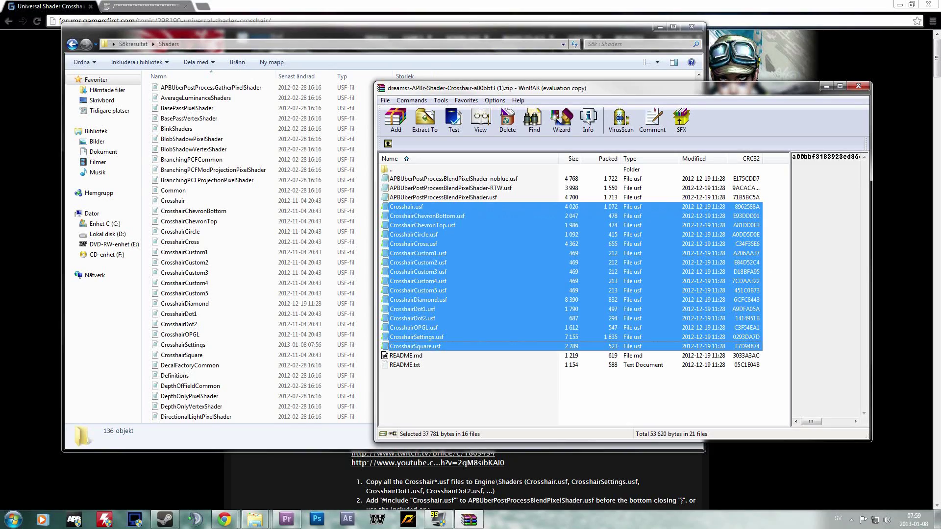
drag(415, 346, 222, 267)
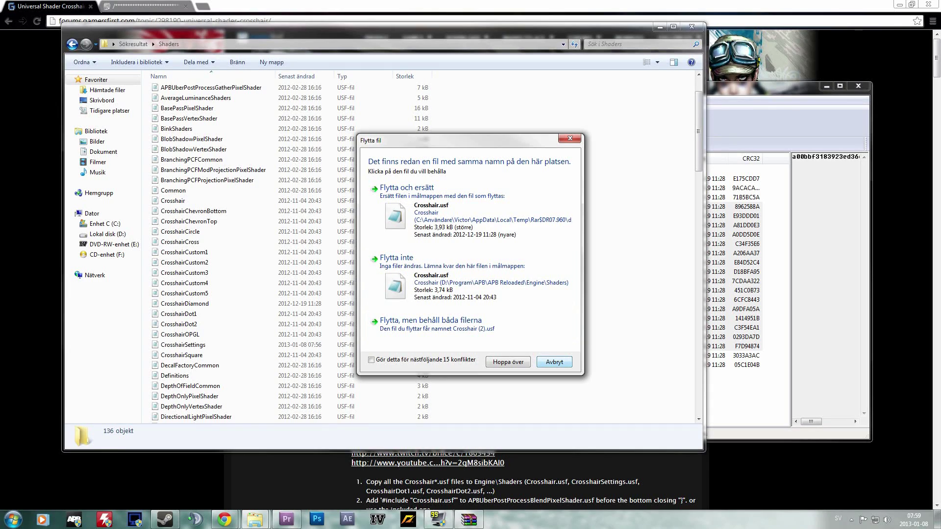
click(555, 363)
click(749, 395)
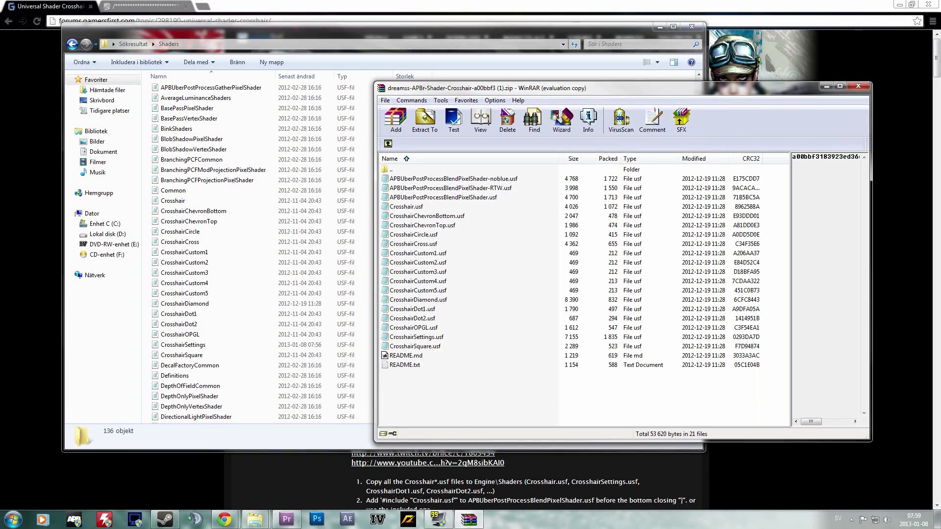
Compare the default, RTW and noblue versions of APBUberPostProcessBlendPixelShader in the archive.
click(443, 198)
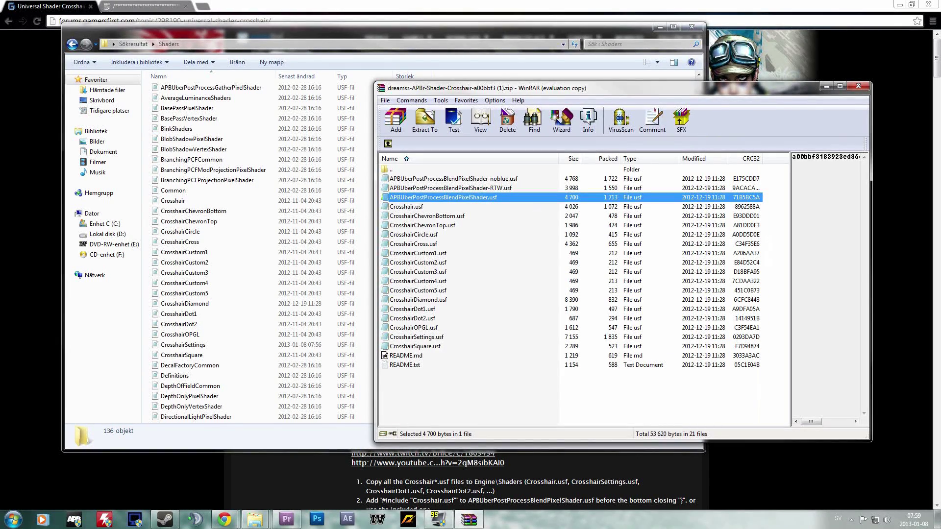
click(451, 188)
click(452, 179)
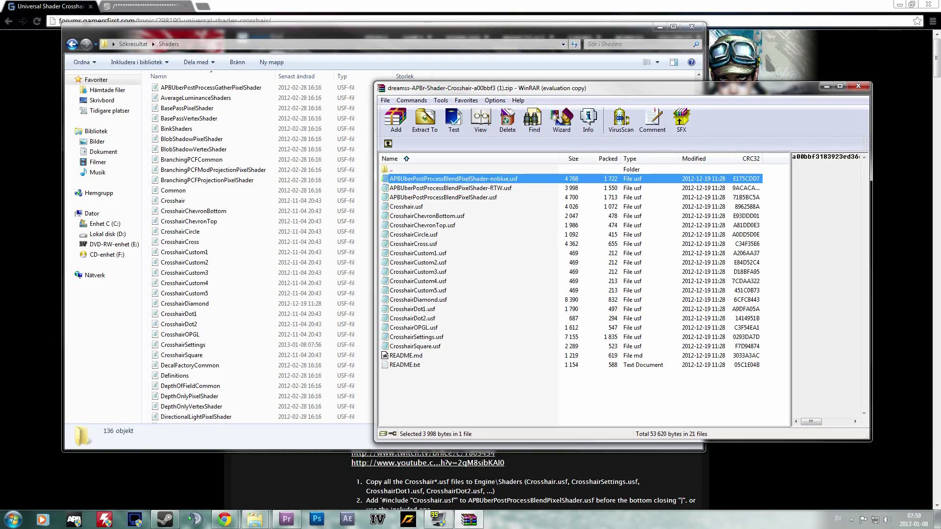
click(450, 188)
click(443, 197)
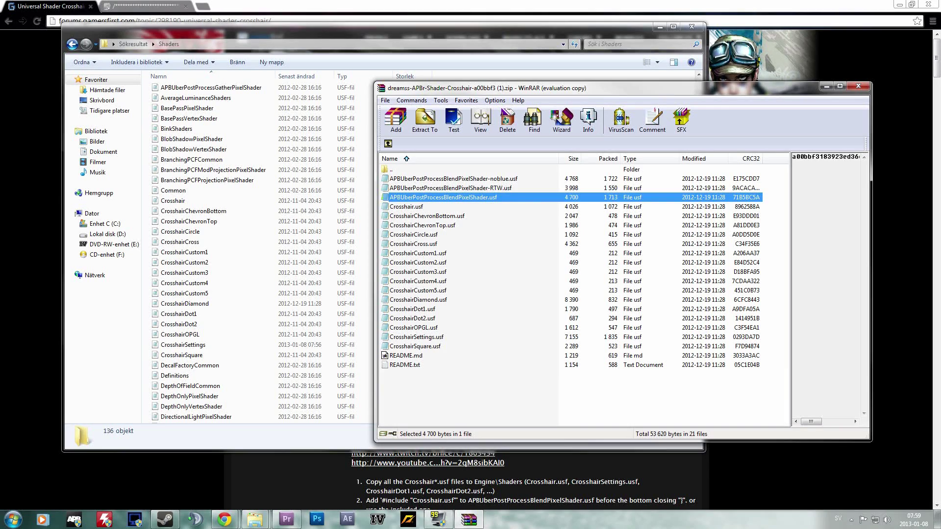
click(451, 188)
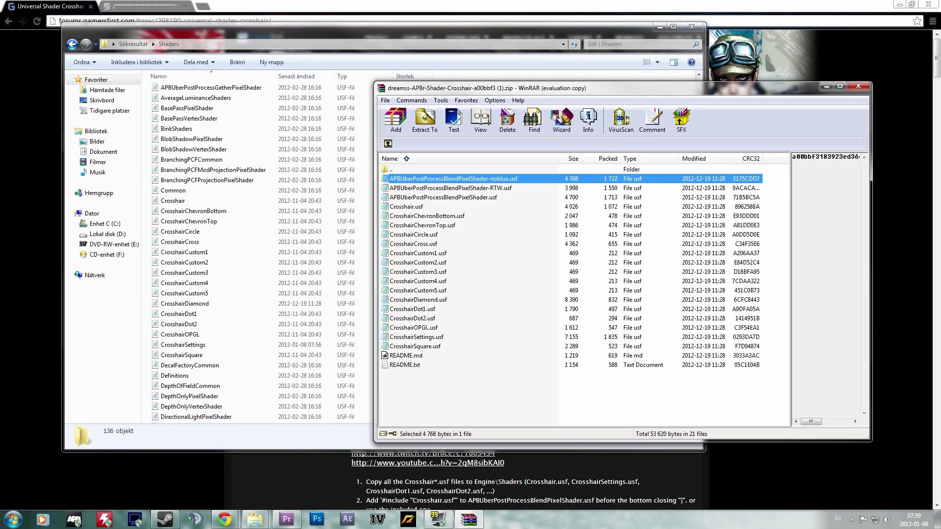
Try to copy the default APBUberPostProcessBlendPixelShader.usf from the archive into the Shaders folder, and minimize both windows.
key(Down)
key(Down)
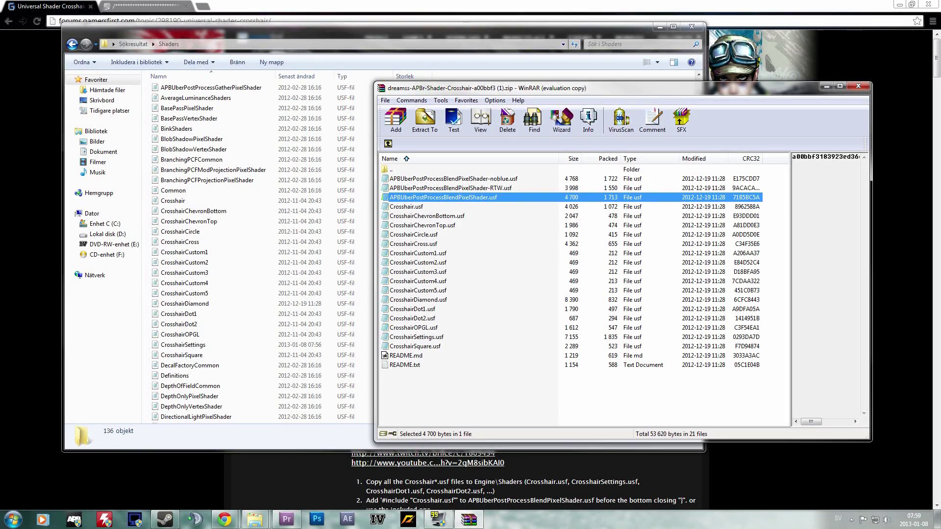
drag(443, 197, 331, 194)
key(F2)
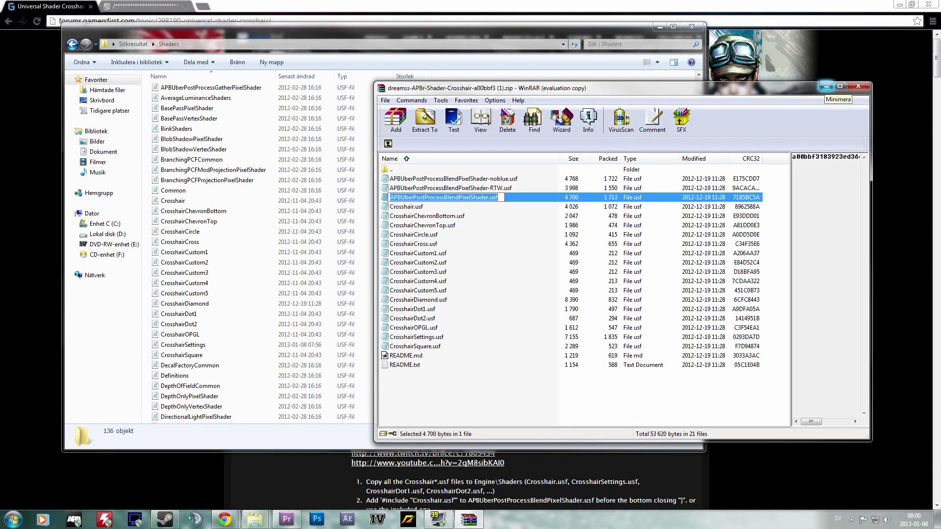
click(826, 87)
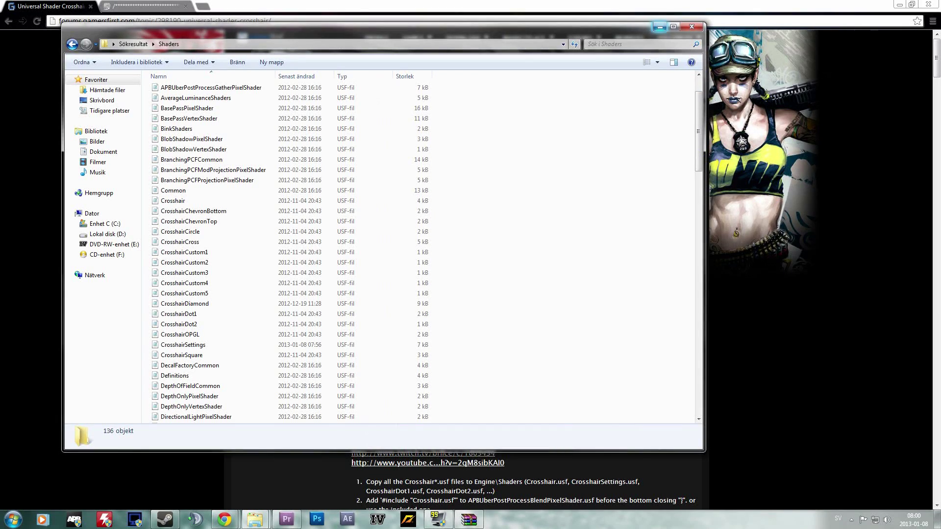
click(660, 27)
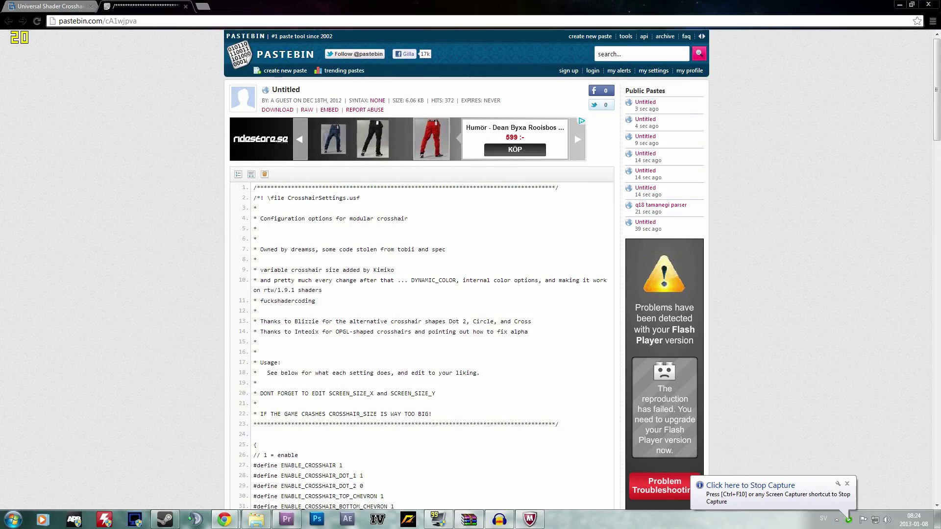
Copy the full text of CrosshairSettings.usf from the RAW Paste Data box of the Pastebin page.
scroll(422, 269, down, 15)
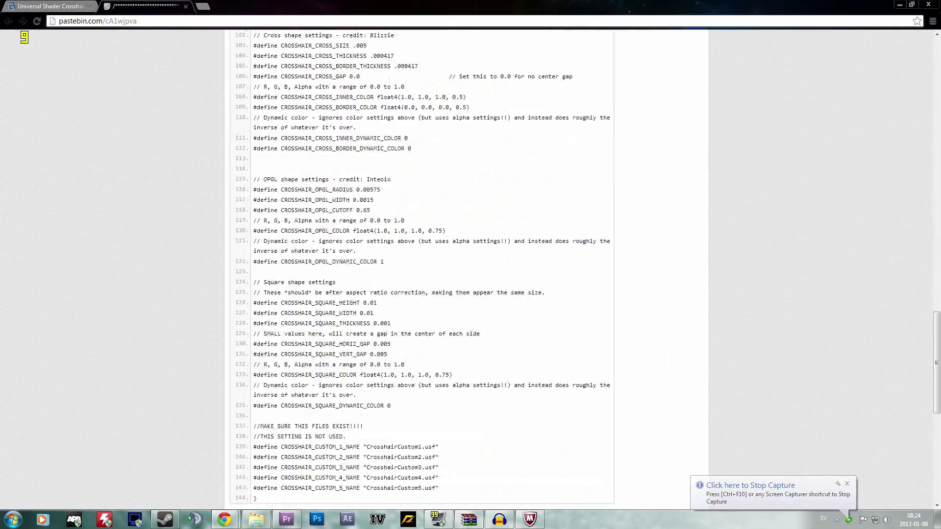
scroll(367, 211, down, 8)
mouse_move(369, 211)
mouse_down()
mouse_move(418, 211)
mouse_move(361, 198)
mouse_up()
click(363, 192)
scroll(369, 194, down, 2)
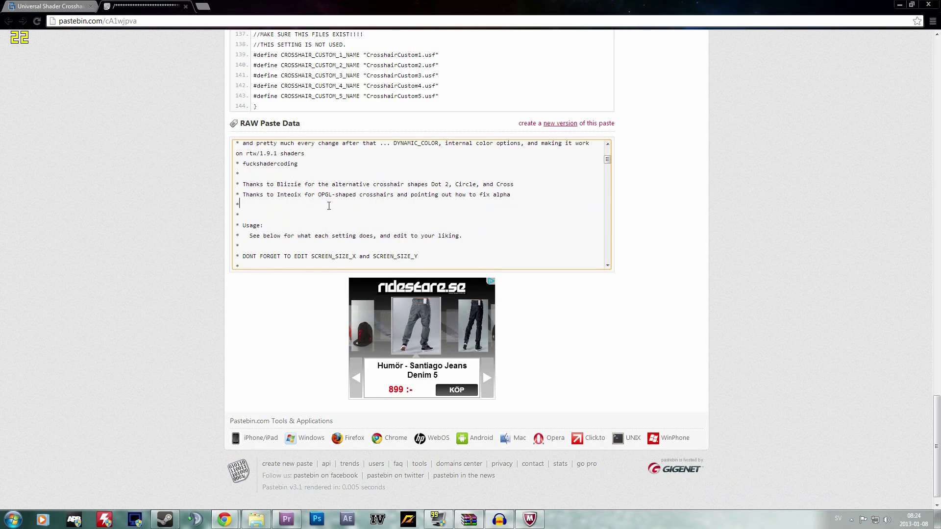
key(ctrl+a)
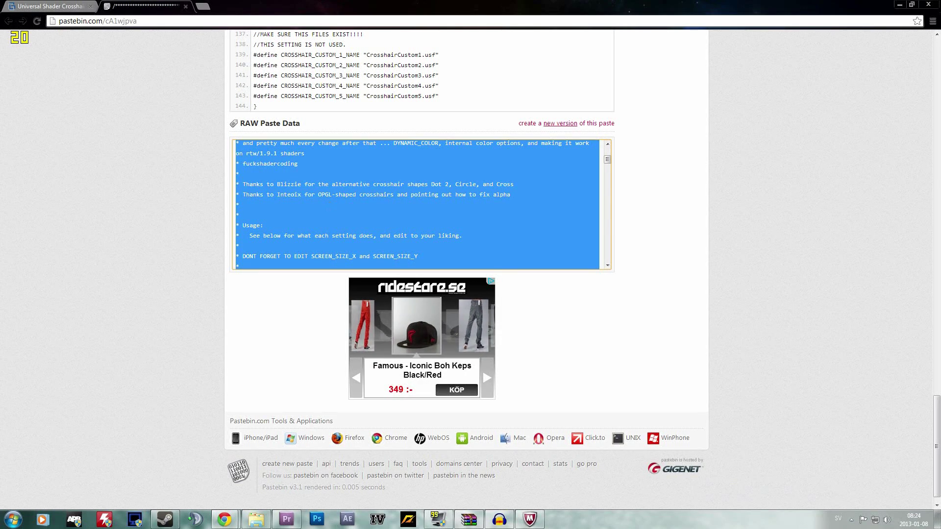
Search the computer for engine/shaders and open the Shaders folder in D:\Program\APB\APB Reloaded\Engine.
click(256, 520)
key(super)
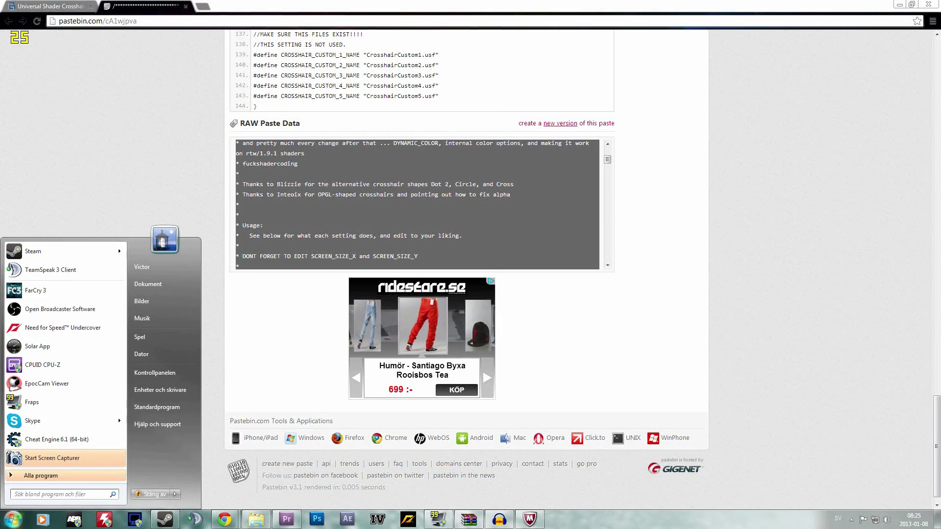
text(engine/shaders)
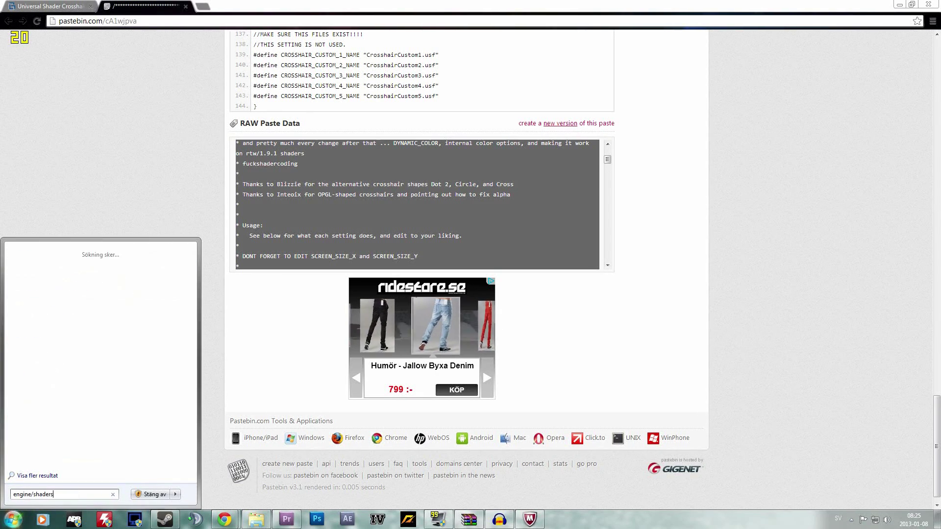
key(Return)
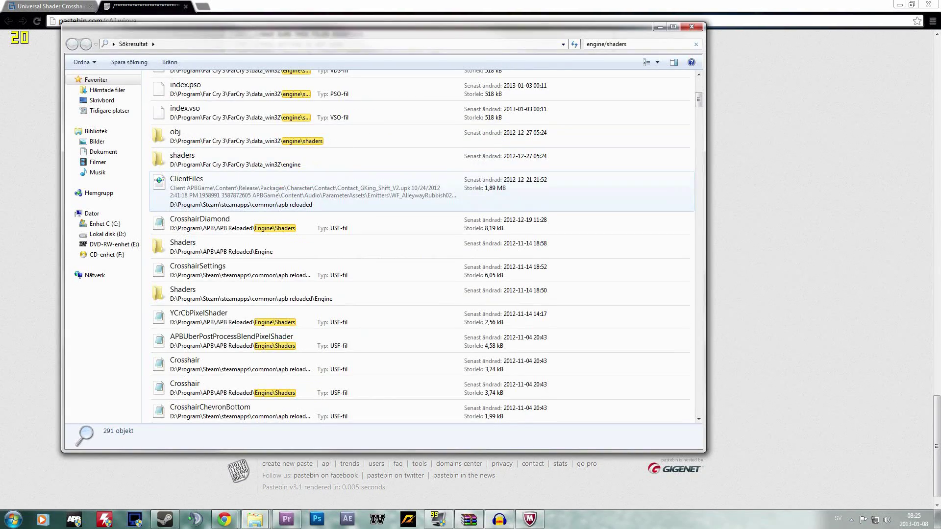
double_click(269, 247)
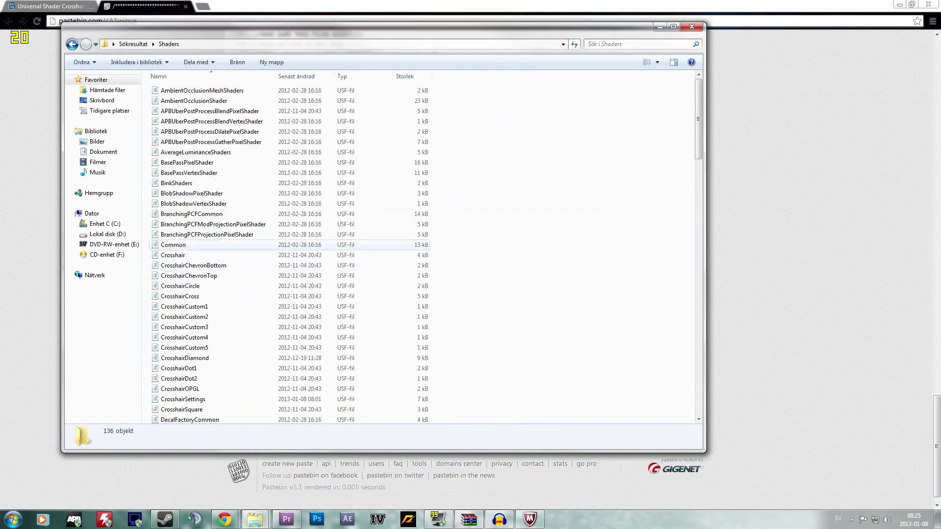
Open the CrosshairSettings file from the game's Shaders folder in Notepad.
scroll(220, 255, down, 3)
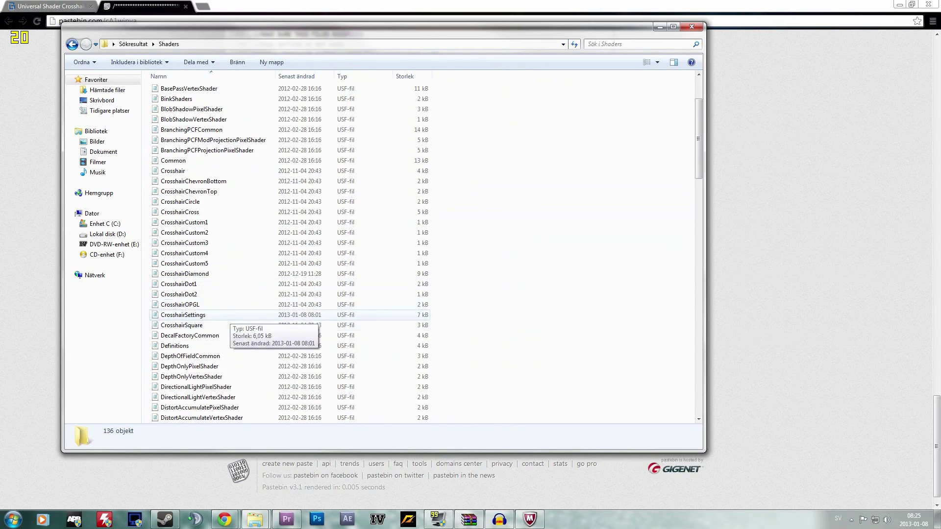
click(195, 316)
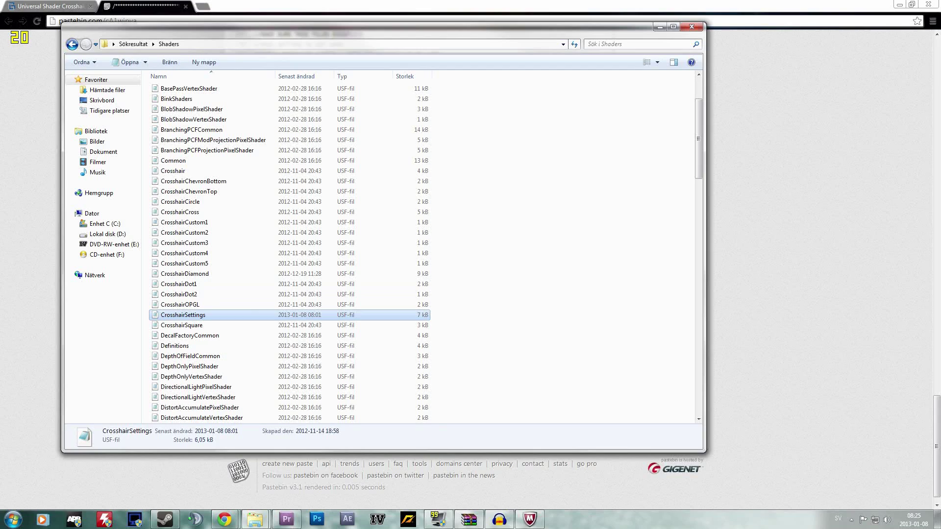
double_click(194, 316)
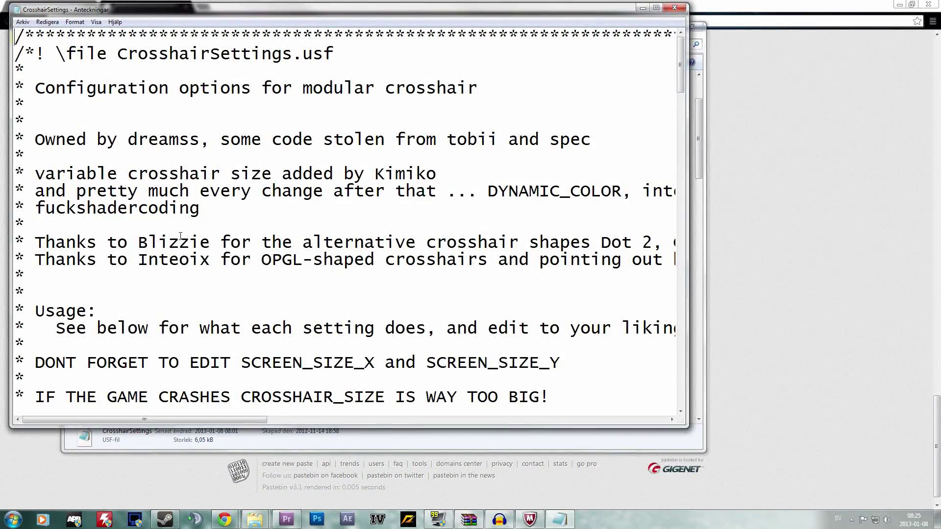
Examine the ENABLE_CROSSHAIR settings for the dot, top chevron, bottom chevron and square shapes.
scroll(261, 224, down, 7)
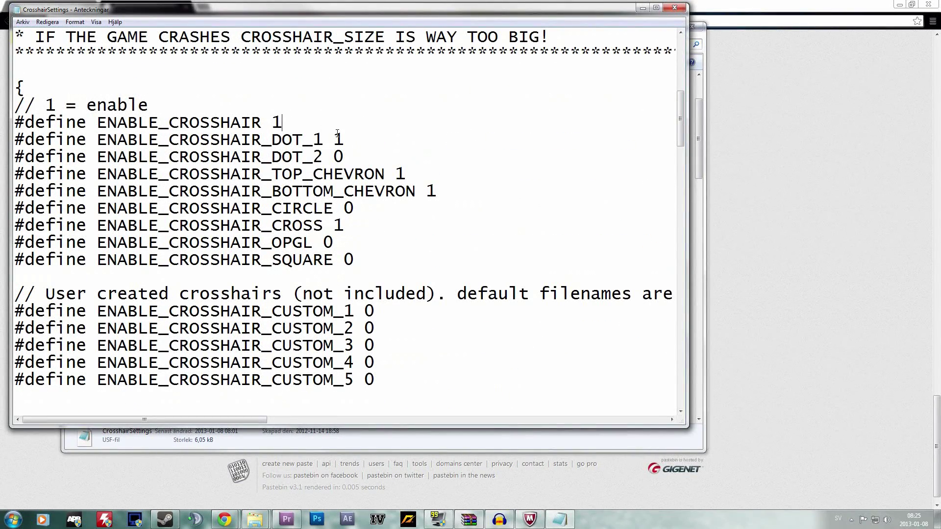
click(354, 136)
click(408, 175)
click(448, 195)
click(376, 263)
key(shift+Home)
click(304, 192)
Replace the entire contents of CrosshairSettings with the text copied from Pastebin.
key(ctrl+a)
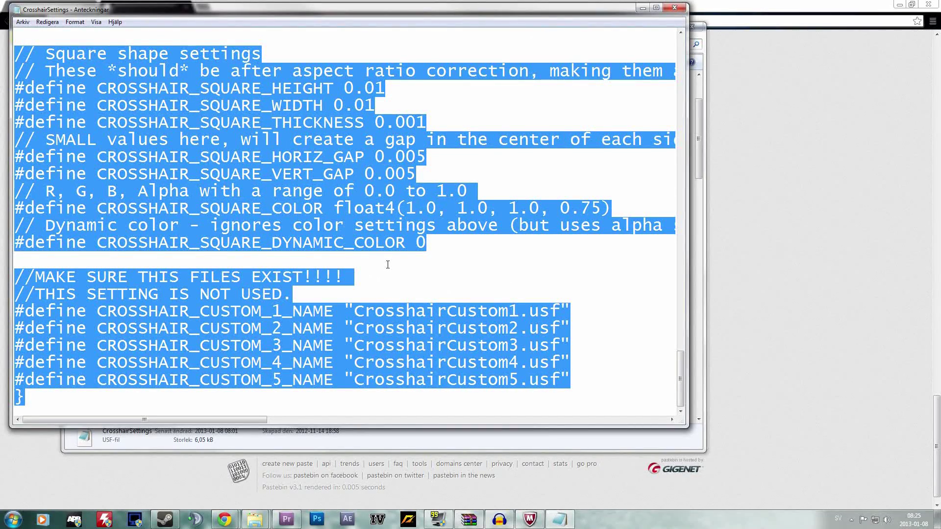
key(Delete)
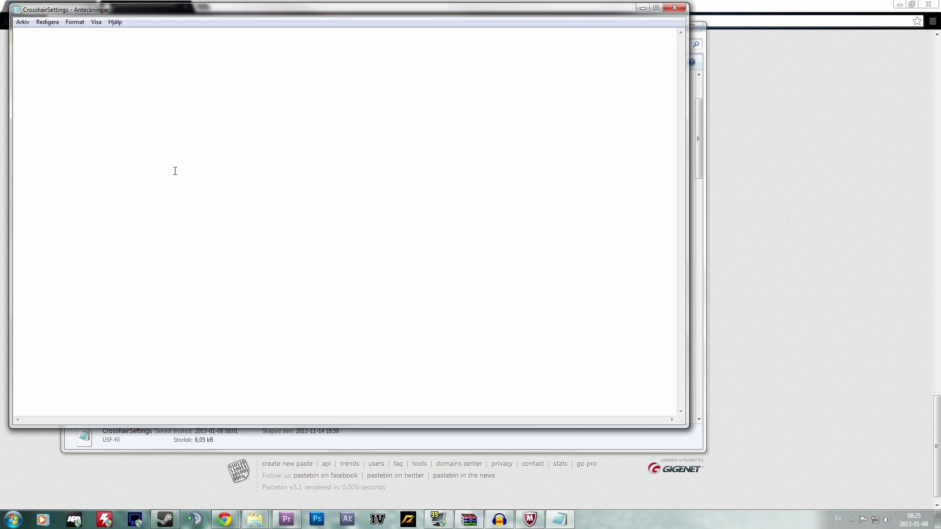
key(ctrl+v)
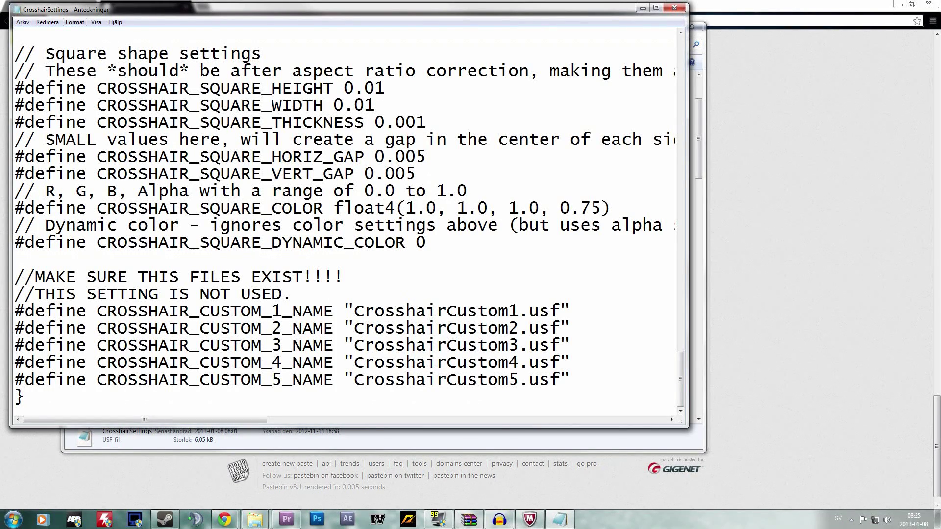
Save the CrosshairSettings file and close it.
click(48, 21)
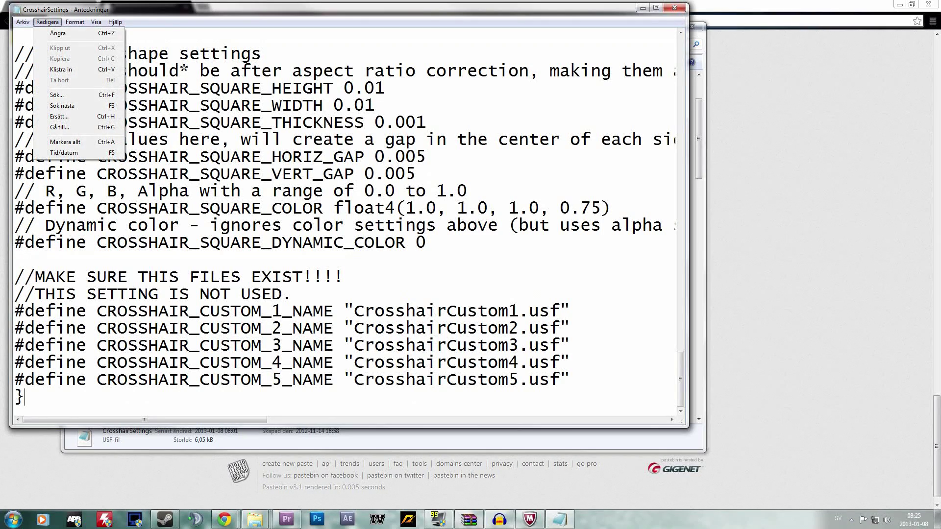
mouse_move(23, 22)
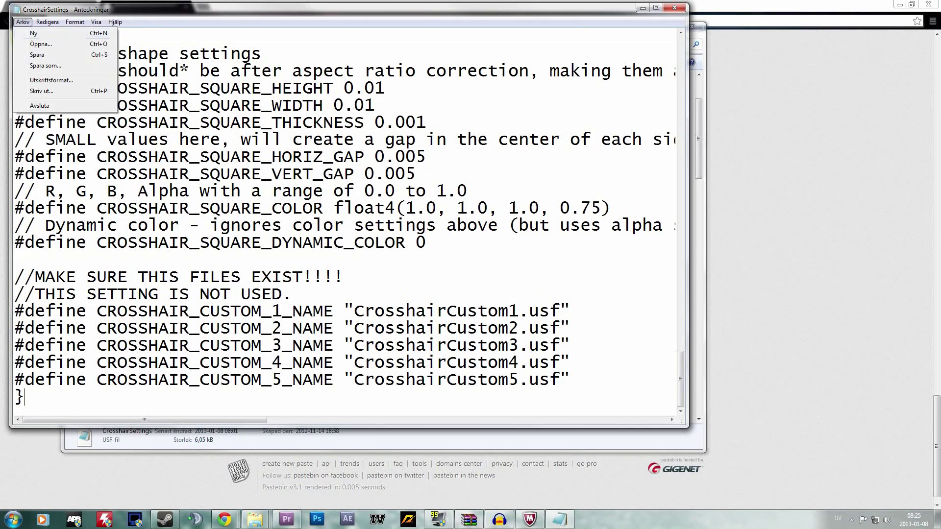
key(Up)
key(Return)
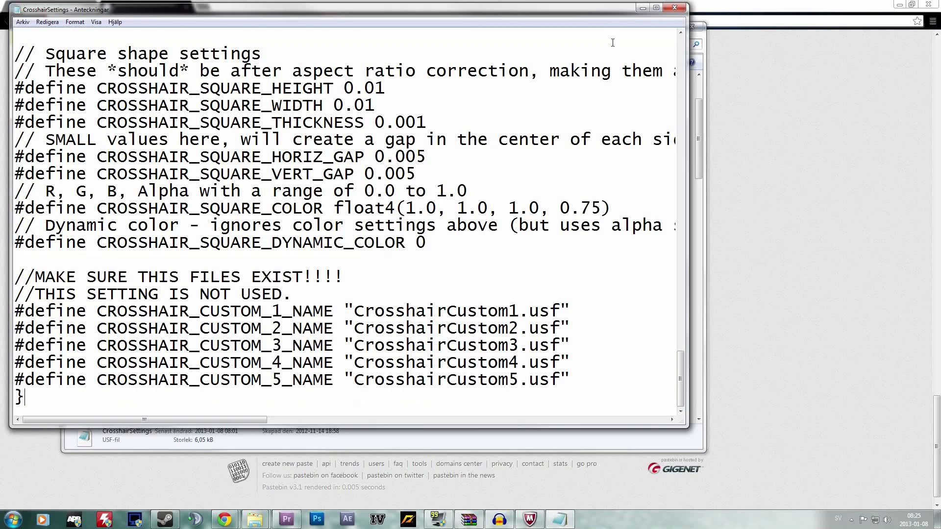
click(675, 8)
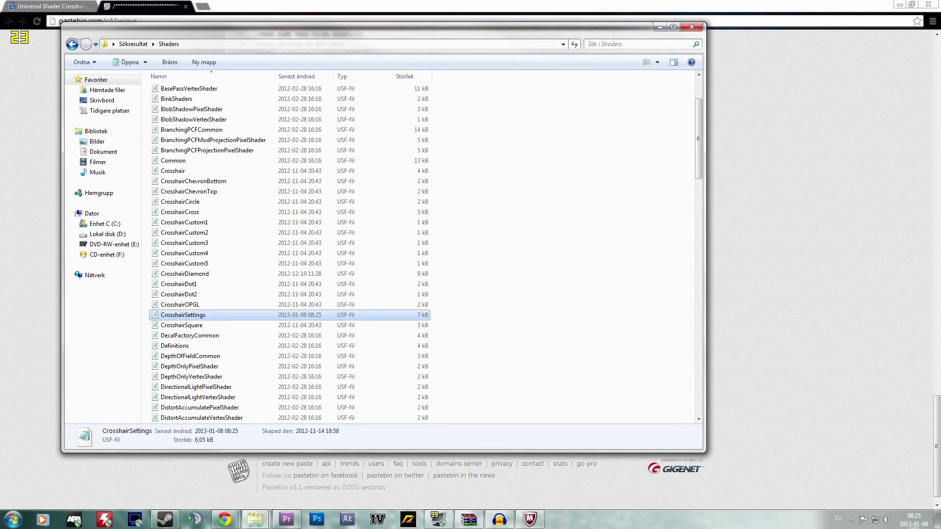
click(851, 520)
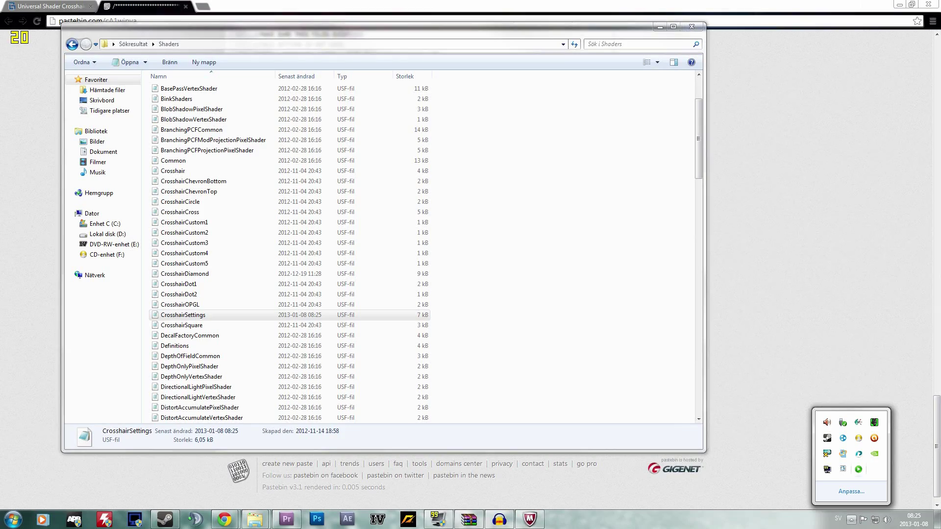